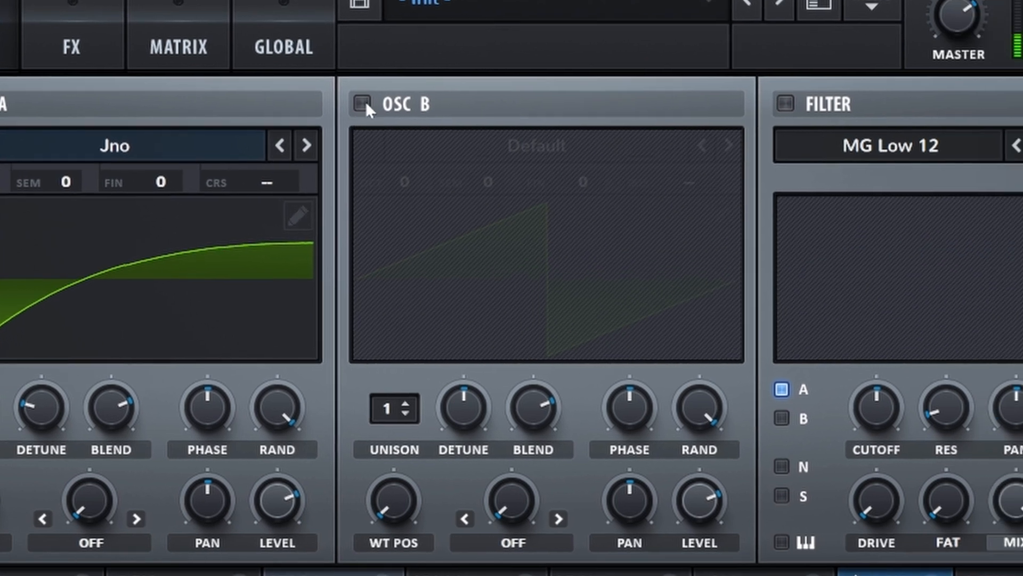
Enable oscillator B with the Analog PWM DS wavetable and a raised wavetable position.
{"action": "left_click", "coordinate": [594, 151]}
{"action": "mouse_move", "coordinate": [454, 170]}
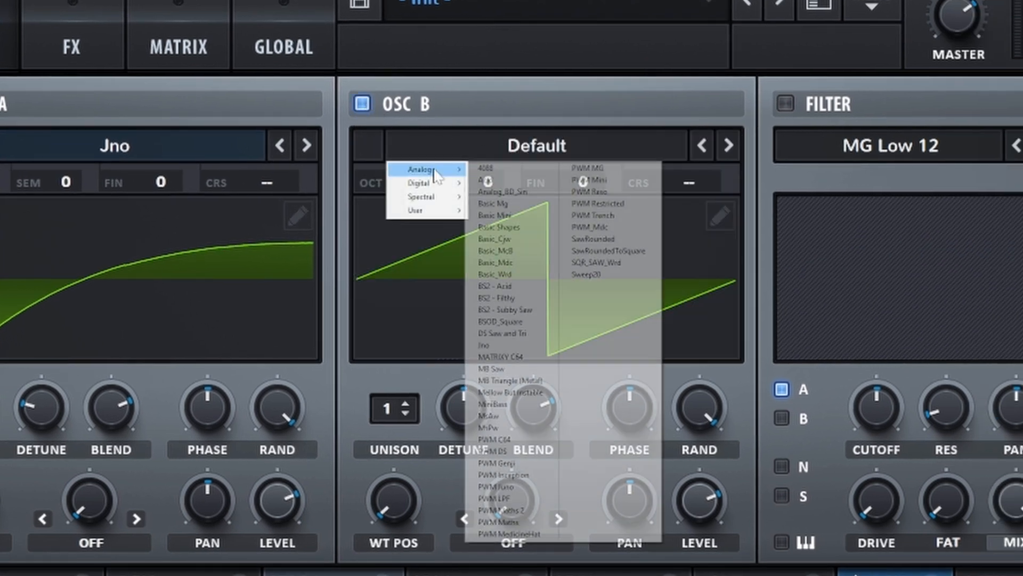
{"action": "left_click", "coordinate": [515, 452]}
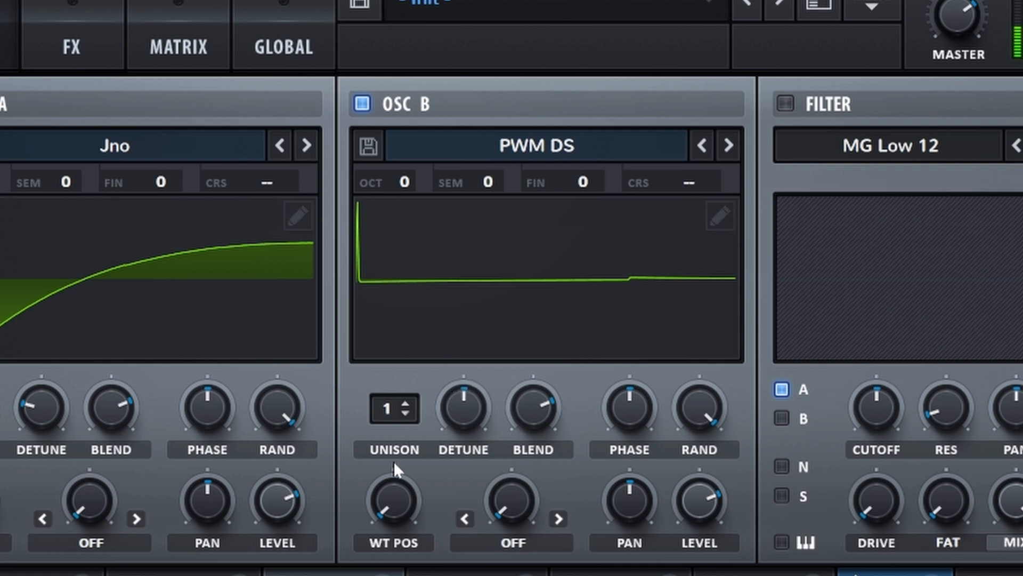
{"action": "left_click_drag", "start_coordinate": [390, 500], "coordinate": [389, 474]}
Give oscillator B 2 unison voices, less detune and 61% level, and route envelope 1 to filter cutoff.
{"action": "left_click", "coordinate": [407, 403]}
{"action": "left_click_drag", "start_coordinate": [455, 407], "coordinate": [447, 425]}
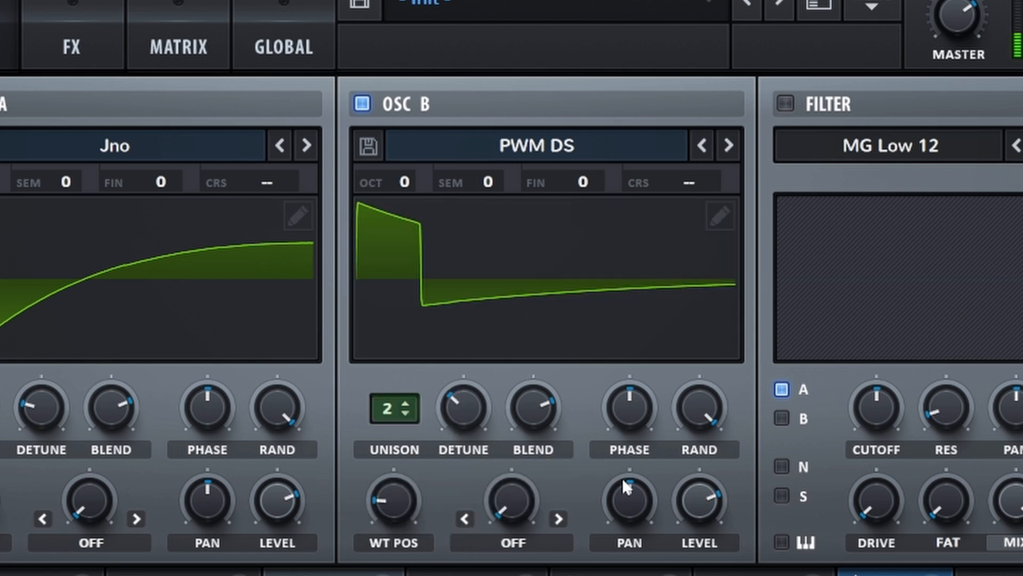
{"action": "left_click_drag", "start_coordinate": [682, 496], "coordinate": [680, 511]}
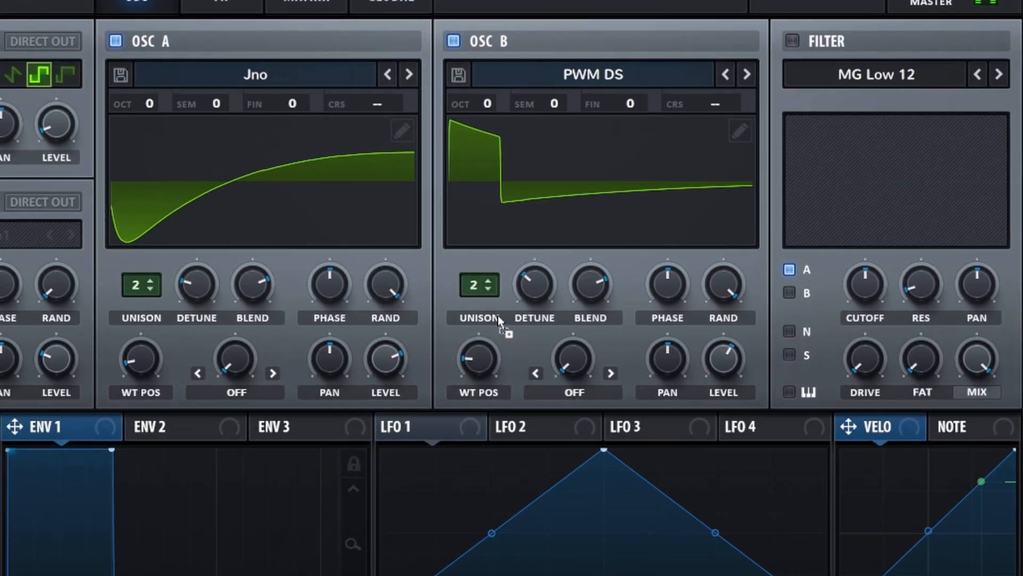
{"action": "left_click_drag", "start_coordinate": [498, 320], "coordinate": [865, 285]}
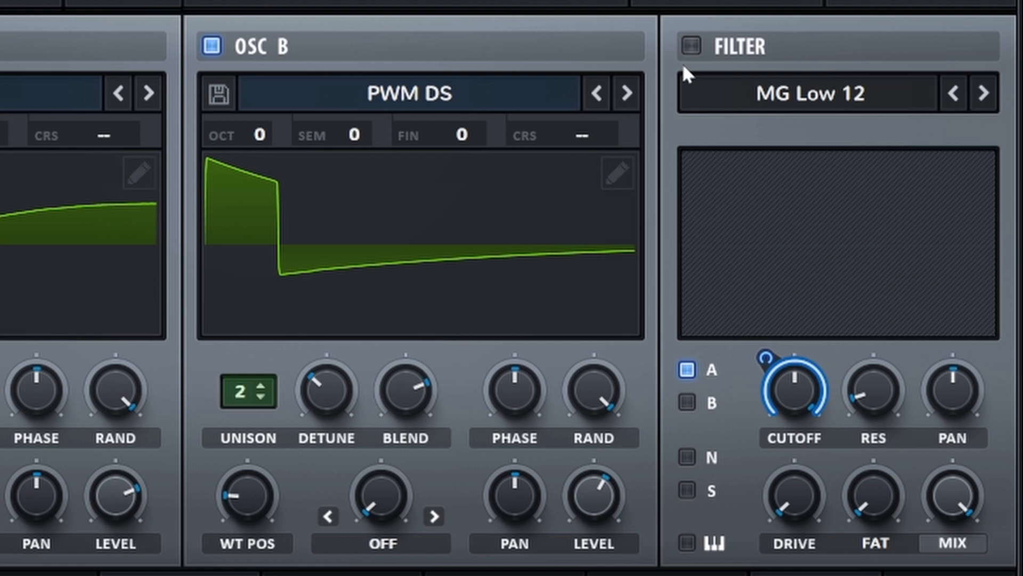
{"action": "left_click", "coordinate": [690, 44]}
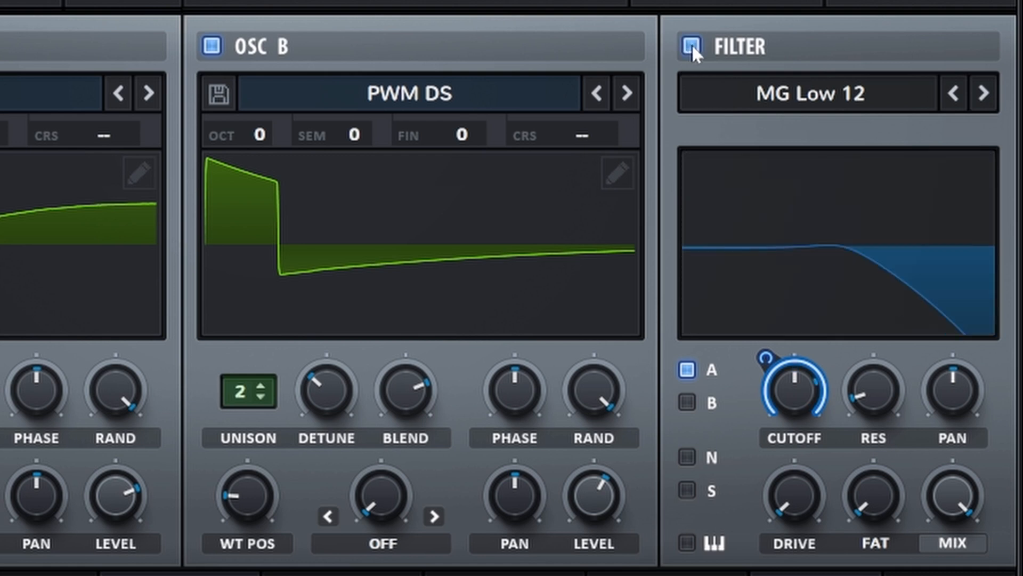
Send oscillator B and the sub through an MG Low 18 filter with envelope 1 cutoff amount 26.
{"action": "left_click", "coordinate": [687, 404]}
{"action": "left_click", "coordinate": [687, 491]}
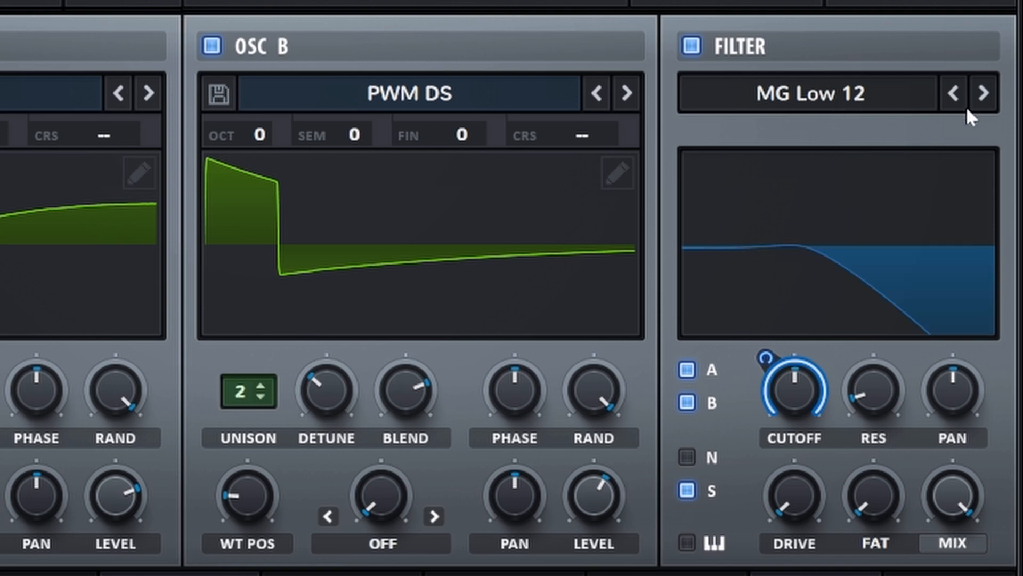
{"action": "left_click", "coordinate": [984, 94]}
{"action": "left_click_drag", "start_coordinate": [763, 357], "coordinate": [771, 424]}
Raise cutoff to 766 Hz; set envelope 1 to 56 ms hold, 381 ms decay, -16.5 dB sustain, 343 ms release.
{"action": "left_click_drag", "start_coordinate": [793, 391], "coordinate": [792, 376]}
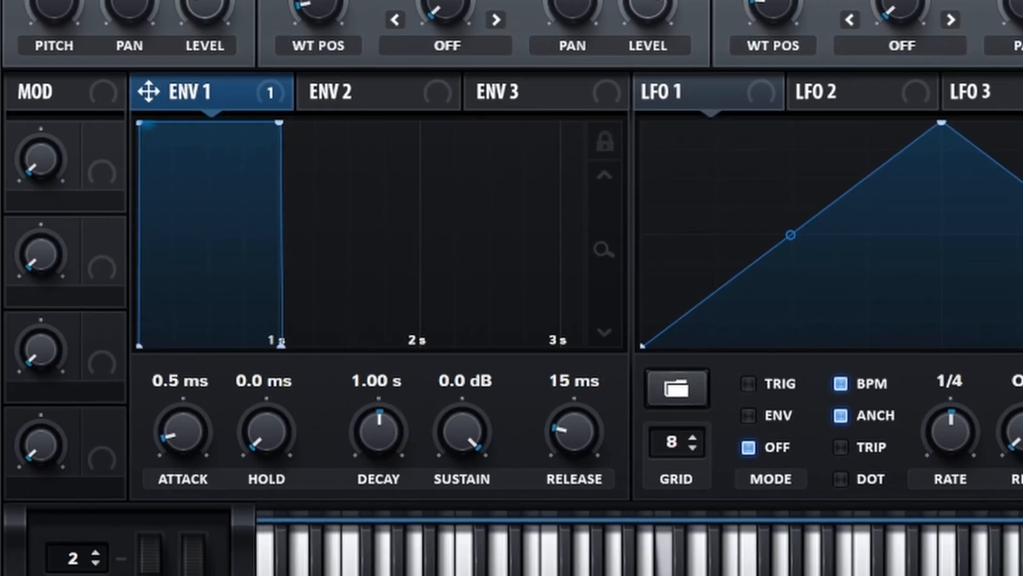
{"action": "left_click_drag", "start_coordinate": [276, 432], "coordinate": [283, 402]}
{"action": "mouse_move", "coordinate": [380, 439]}
{"action": "left_mouse_down"}
{"action": "mouse_move", "coordinate": [381, 454]}
{"action": "mouse_move", "coordinate": [380, 447]}
{"action": "left_mouse_up"}
{"action": "left_click_drag", "start_coordinate": [443, 424], "coordinate": [450, 531]}
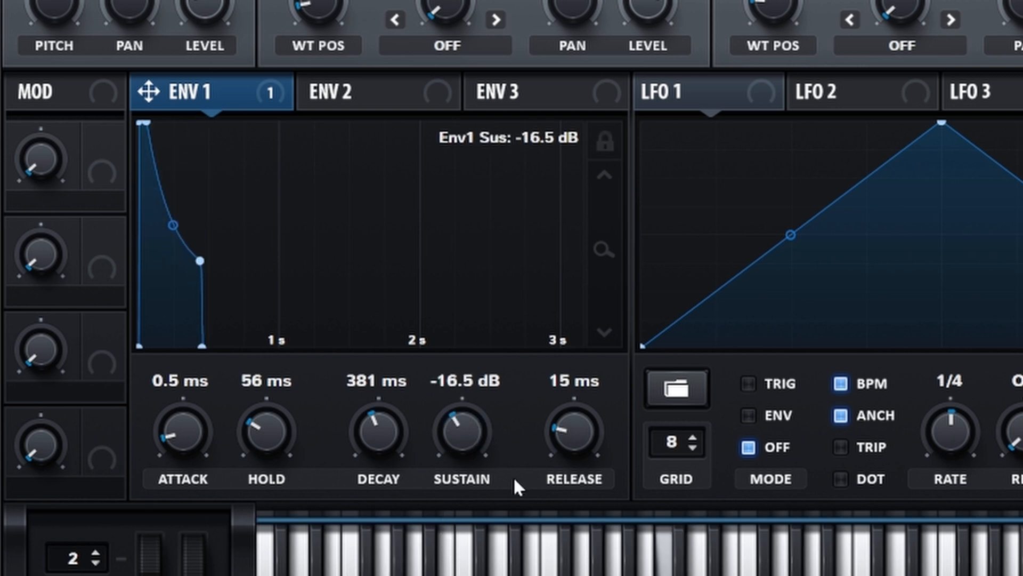
{"action": "left_click_drag", "start_coordinate": [571, 434], "coordinate": [571, 404]}
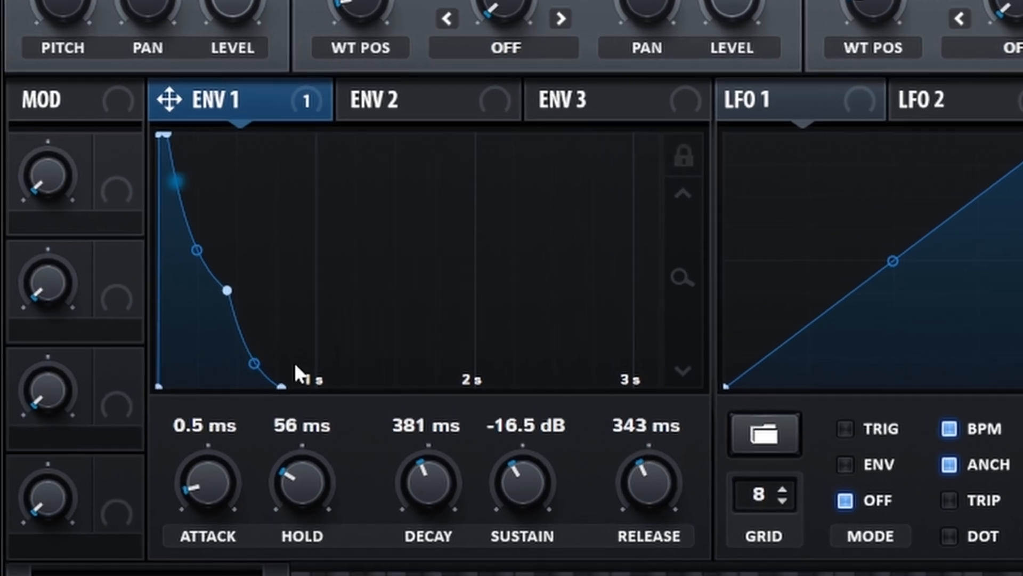
Straighten the curves of envelope 1's decay and release segments.
{"action": "double_click", "coordinate": [196, 251]}
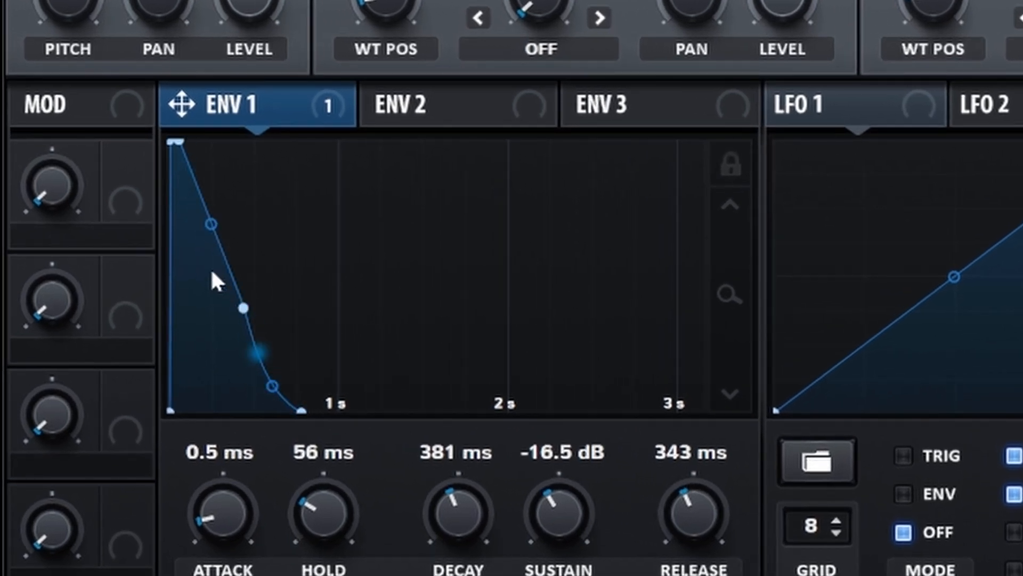
{"action": "double_click", "coordinate": [275, 395]}
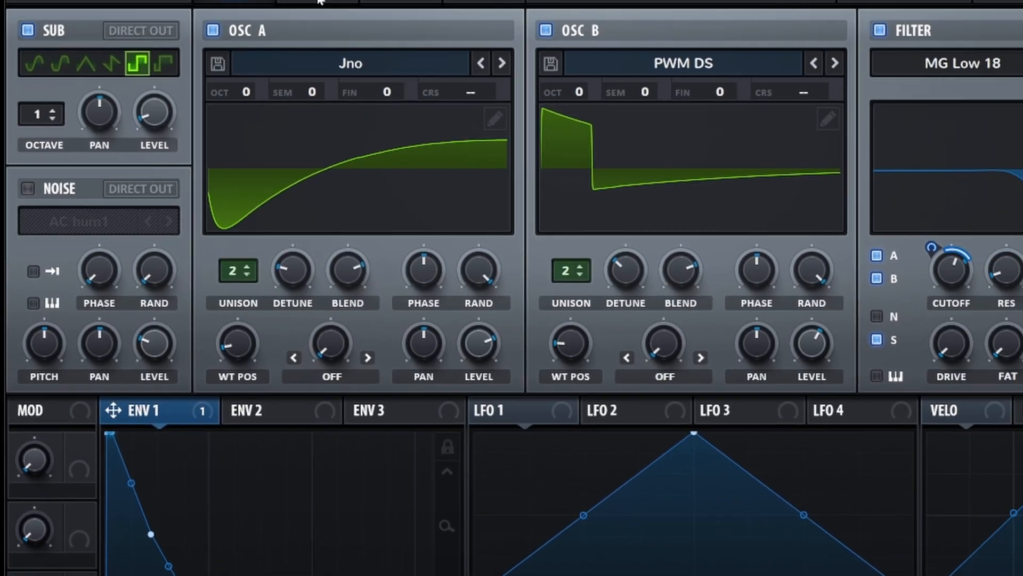
{"action": "left_click", "coordinate": [292, 53]}
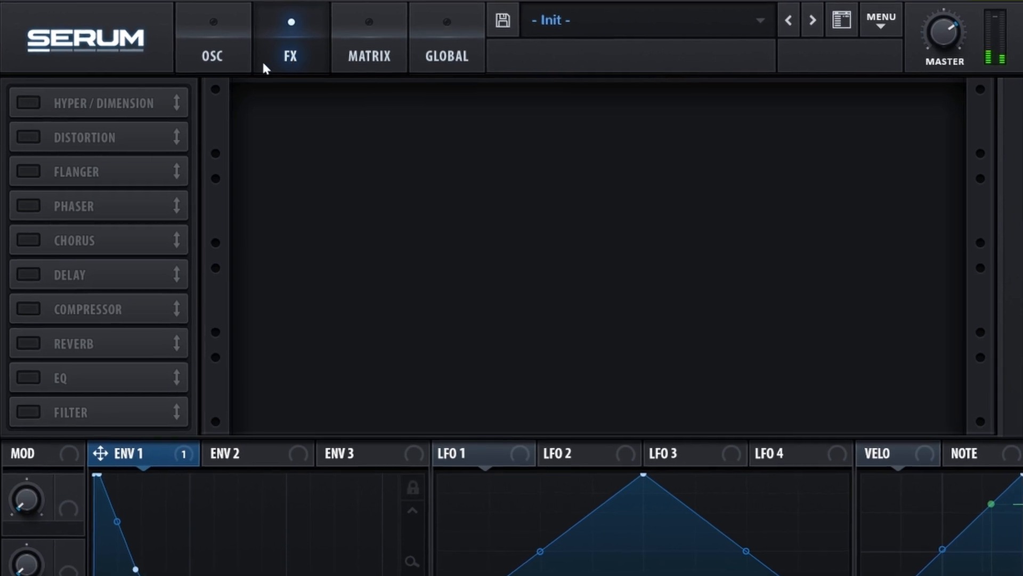
Enable Downsample distortion with a post filter at 2069 Hz, Q 0.1, lower drive and 14% mix.
{"action": "left_click", "coordinate": [30, 138]}
{"action": "left_click", "coordinate": [414, 120]}
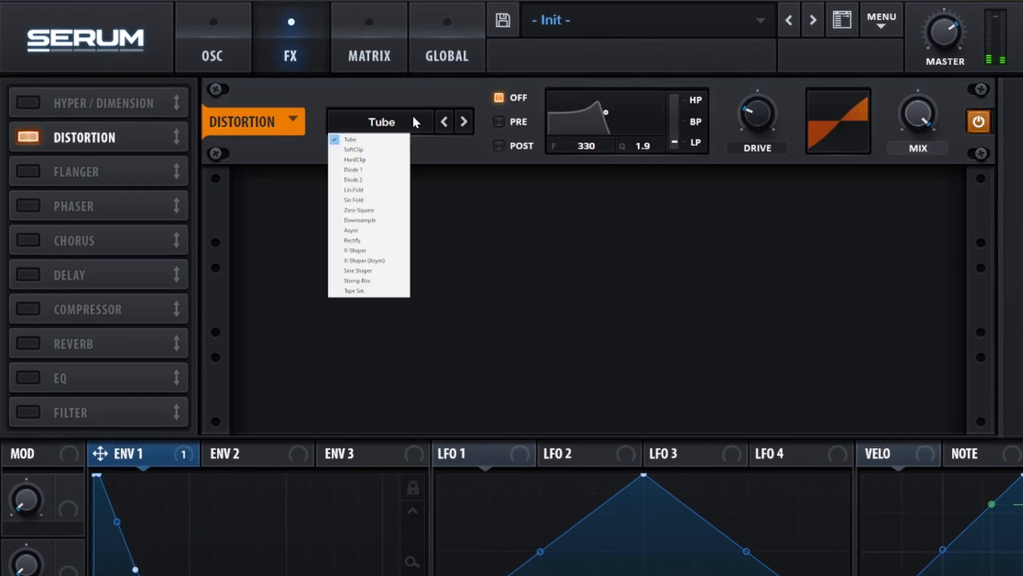
{"action": "left_click", "coordinate": [360, 219]}
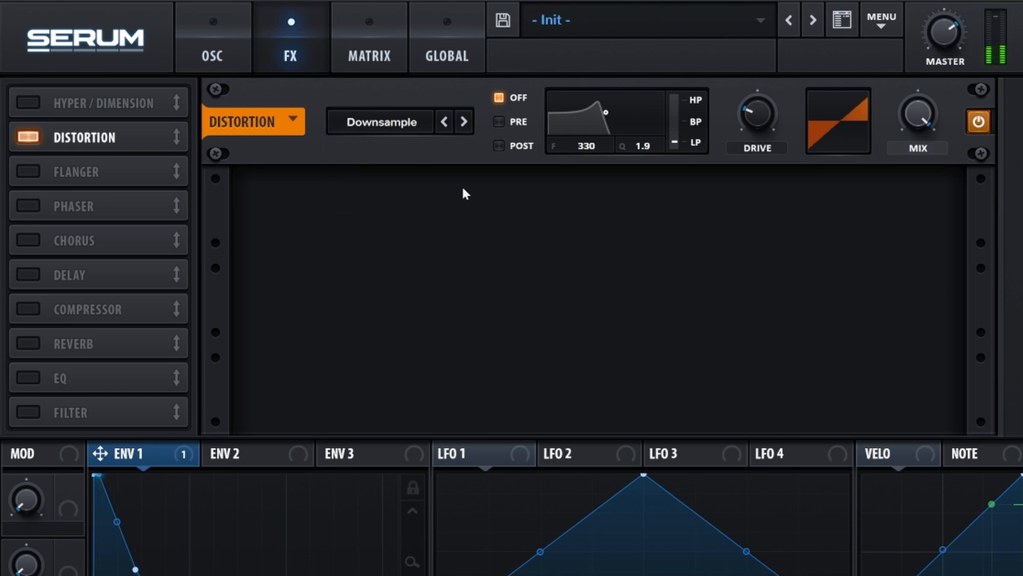
{"action": "left_click", "coordinate": [499, 146]}
{"action": "left_click_drag", "start_coordinate": [606, 111], "coordinate": [632, 151]}
{"action": "mouse_move", "coordinate": [756, 113]}
{"action": "left_click_drag", "start_coordinate": [756, 113], "coordinate": [753, 117]}
{"action": "left_click_drag", "start_coordinate": [906, 123], "coordinate": [917, 220]}
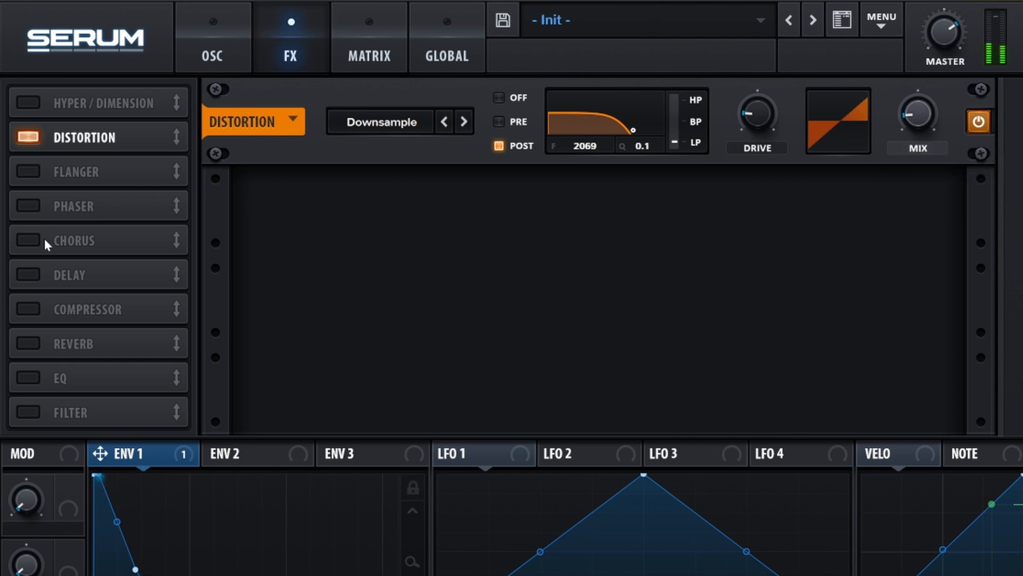
Place a Hall reverb right after the distortion with smaller size, shorter decay, raised low cut and 56% high cut.
{"action": "left_click", "coordinate": [27, 340]}
{"action": "left_click_drag", "start_coordinate": [152, 344], "coordinate": [125, 168]}
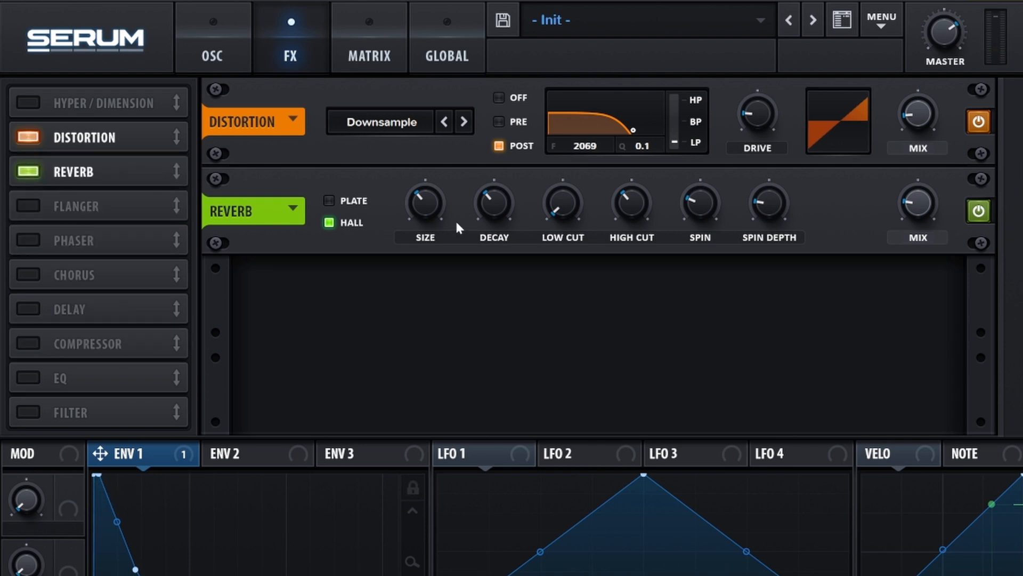
{"action": "mouse_move", "coordinate": [424, 196]}
{"action": "left_mouse_down"}
{"action": "mouse_move", "coordinate": [424, 216]}
{"action": "mouse_move", "coordinate": [415, 206]}
{"action": "left_mouse_up"}
{"action": "left_click_drag", "start_coordinate": [493, 205], "coordinate": [484, 223]}
{"action": "left_click_drag", "start_coordinate": [555, 200], "coordinate": [557, 179]}
{"action": "left_click_drag", "start_coordinate": [627, 201], "coordinate": [628, 180]}
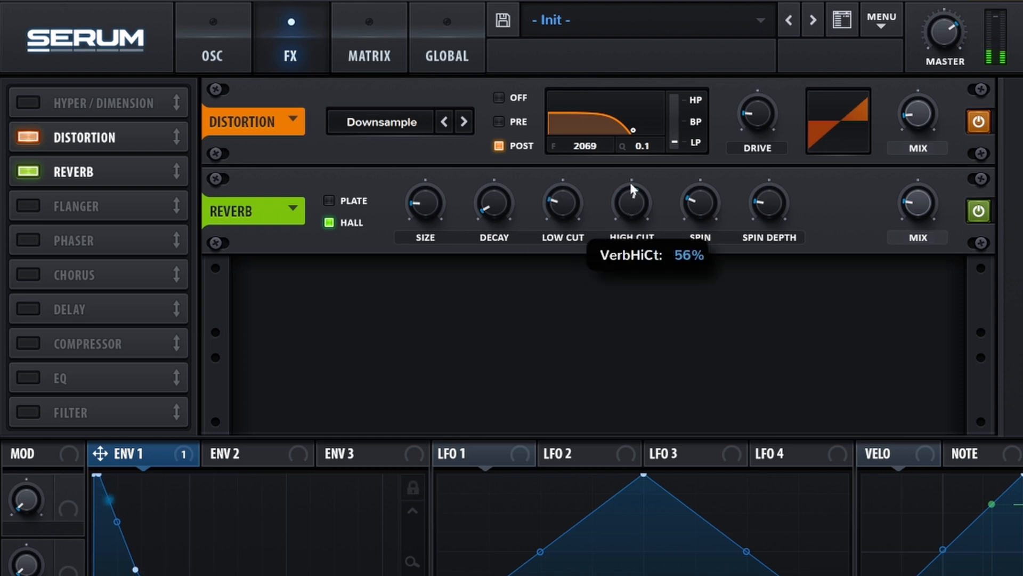
{"action": "left_click_drag", "start_coordinate": [774, 208], "coordinate": [775, 232]}
{"action": "left_click", "coordinate": [921, 205]}
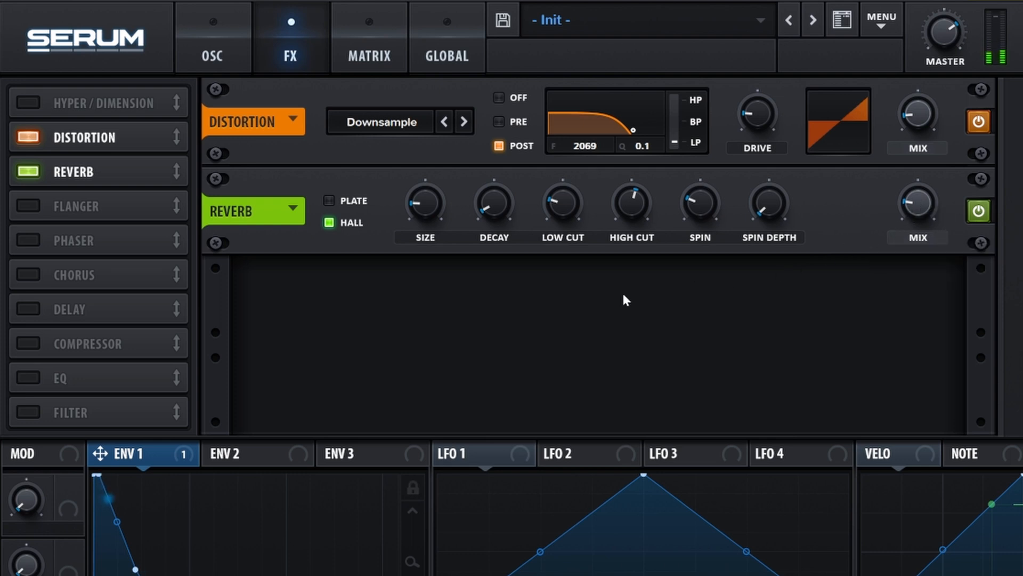
Add a ping-pong delay after the reverb with about 19% feedback and a reshaped, lower-Q filter.
{"action": "left_click", "coordinate": [32, 310]}
{"action": "left_click_drag", "start_coordinate": [170, 311], "coordinate": [158, 198]}
{"action": "left_click_drag", "start_coordinate": [357, 293], "coordinate": [357, 325]}
{"action": "left_click_drag", "start_coordinate": [680, 284], "coordinate": [682, 303]}
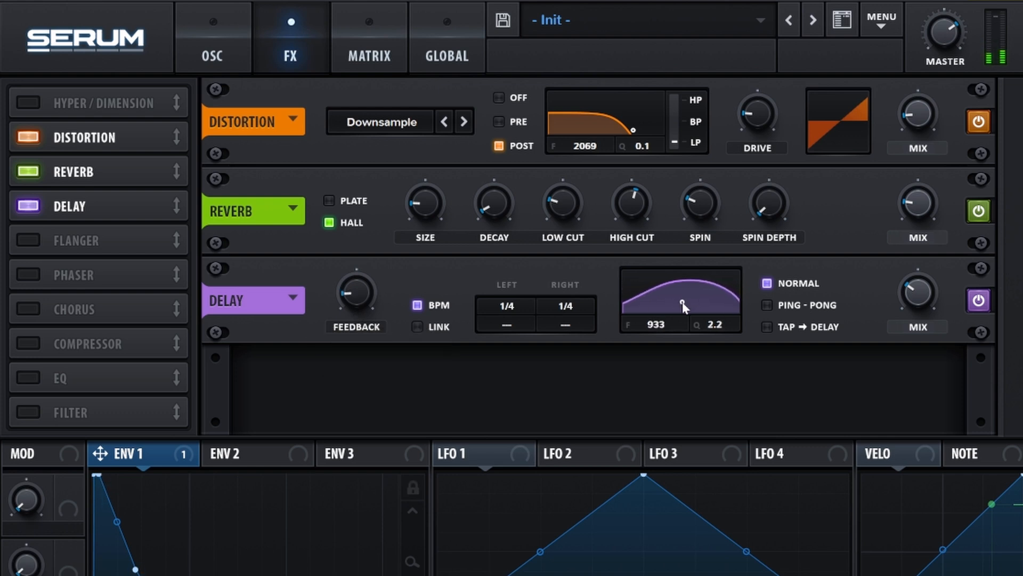
{"action": "left_click", "coordinate": [767, 305]}
Add a flanger to the chain with its mix lowered to about 20%.
{"action": "left_click", "coordinate": [28, 241]}
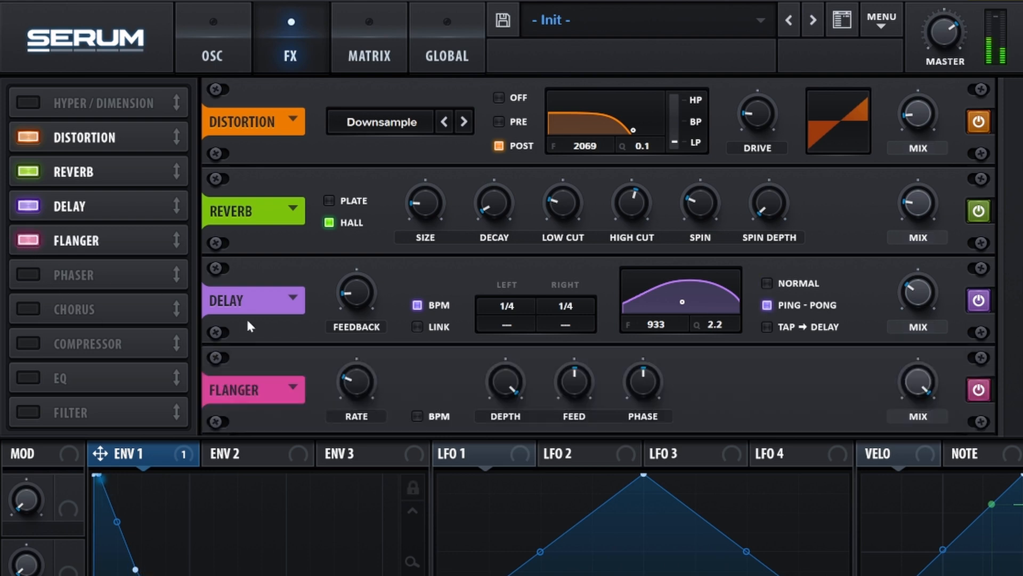
{"action": "mouse_move", "coordinate": [910, 388]}
{"action": "left_click_drag", "start_coordinate": [910, 388], "coordinate": [894, 445]}
{"action": "left_click", "coordinate": [22, 344]}
Place the compressor after the flanger with -10.1 dB threshold, 3:1 ratio, ~175 ms attack and minimum release.
{"action": "left_click_drag", "start_coordinate": [145, 346], "coordinate": [140, 266]}
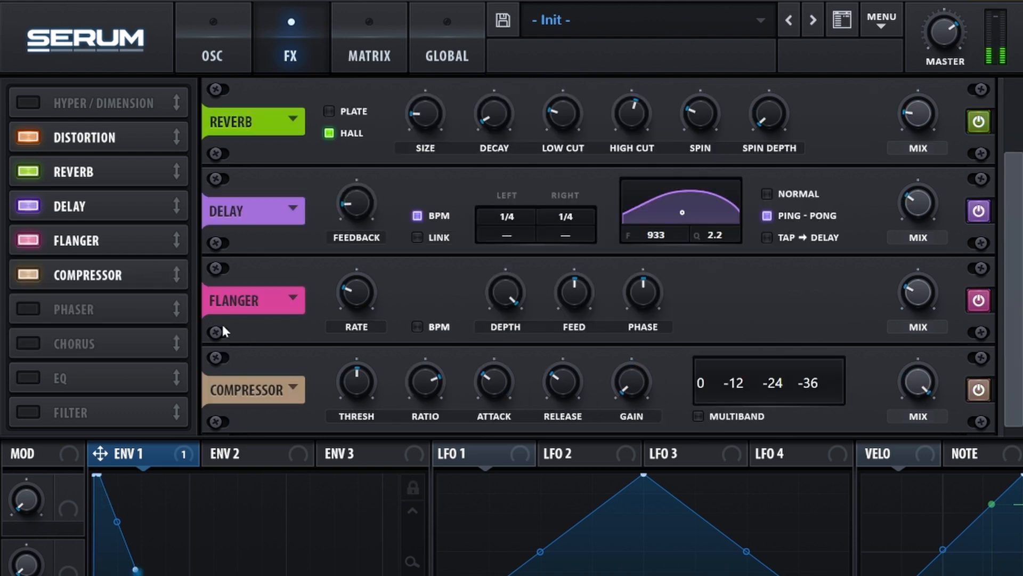
{"action": "left_click_drag", "start_coordinate": [357, 358], "coordinate": [346, 394]}
{"action": "mouse_move", "coordinate": [423, 409]}
{"action": "left_mouse_down"}
{"action": "mouse_move", "coordinate": [411, 385]}
{"action": "mouse_move", "coordinate": [414, 394]}
{"action": "left_mouse_up"}
{"action": "mouse_move", "coordinate": [500, 392]}
{"action": "left_mouse_down"}
{"action": "mouse_move", "coordinate": [502, 362]}
{"action": "mouse_move", "coordinate": [502, 380]}
{"action": "left_mouse_up"}
{"action": "left_click_drag", "start_coordinate": [573, 376], "coordinate": [562, 424]}
{"action": "left_click_drag", "start_coordinate": [632, 376], "coordinate": [625, 363]}
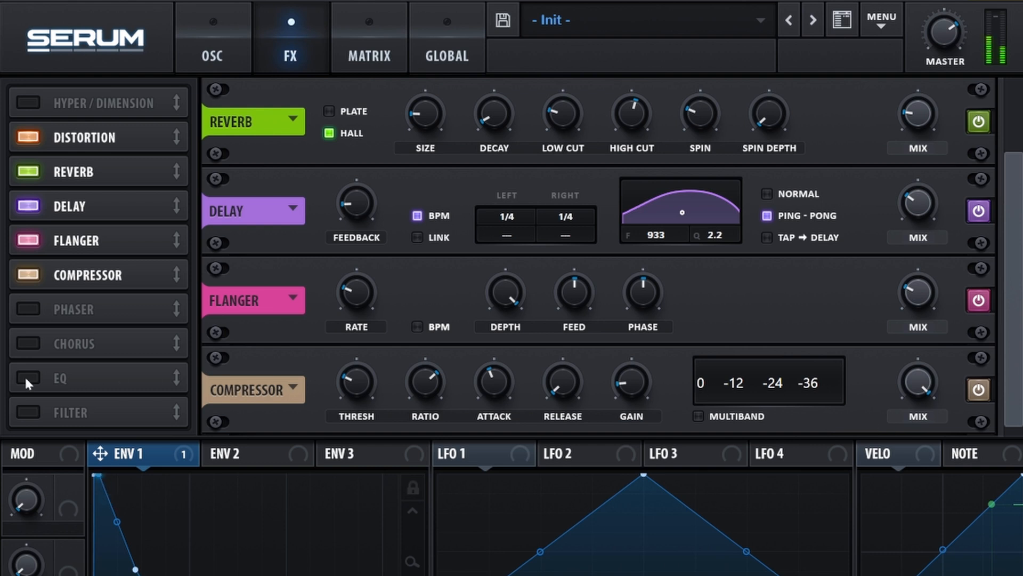
{"action": "left_click", "coordinate": [23, 411]}
Place the filter after the compressor as Allpasses, with cutoff near 13290 Hz and raised resonance and drive.
{"action": "left_click_drag", "start_coordinate": [148, 413], "coordinate": [146, 303]}
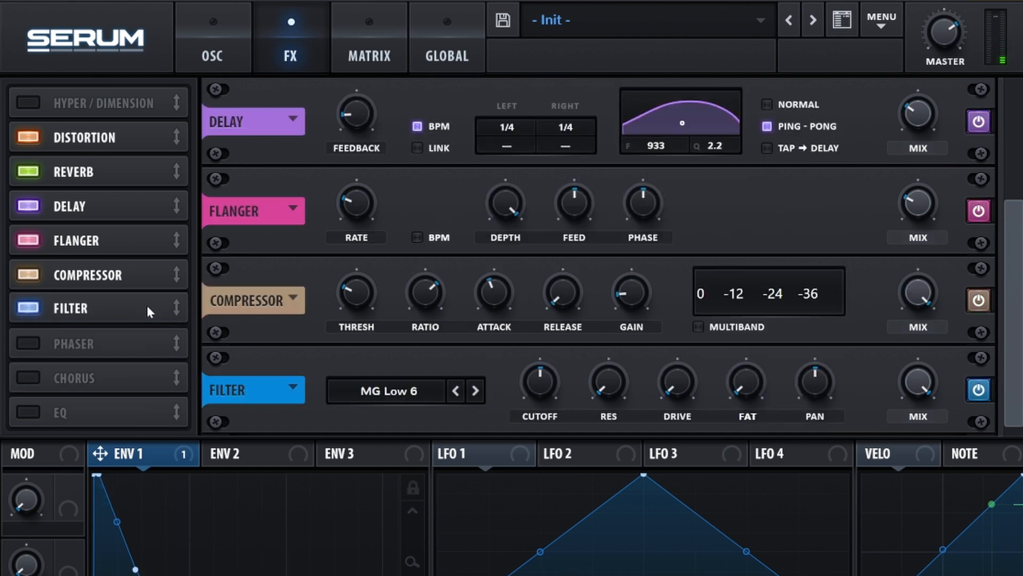
{"action": "left_click", "coordinate": [344, 388]}
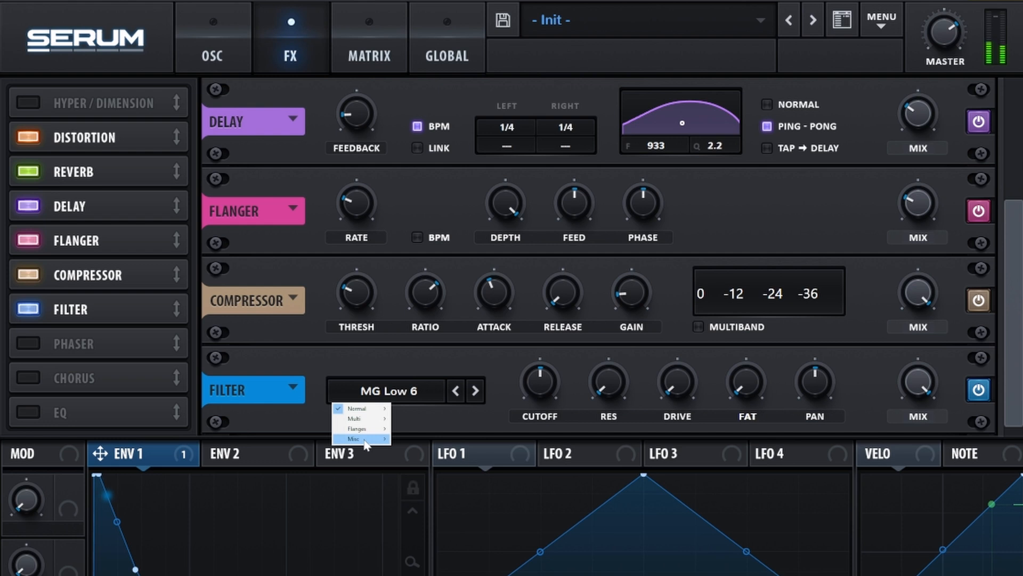
{"action": "mouse_move", "coordinate": [362, 438]}
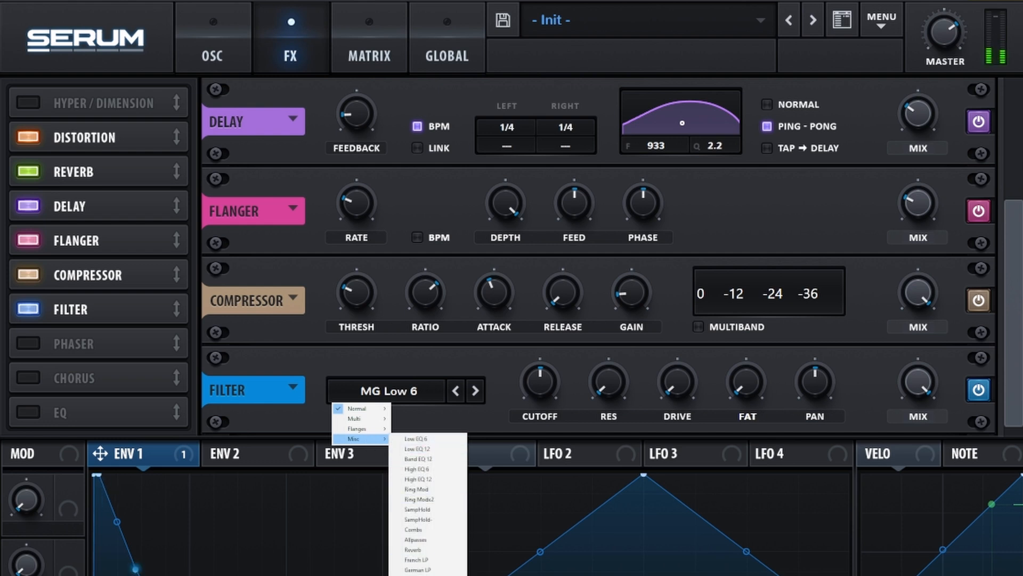
{"action": "left_click", "coordinate": [427, 538]}
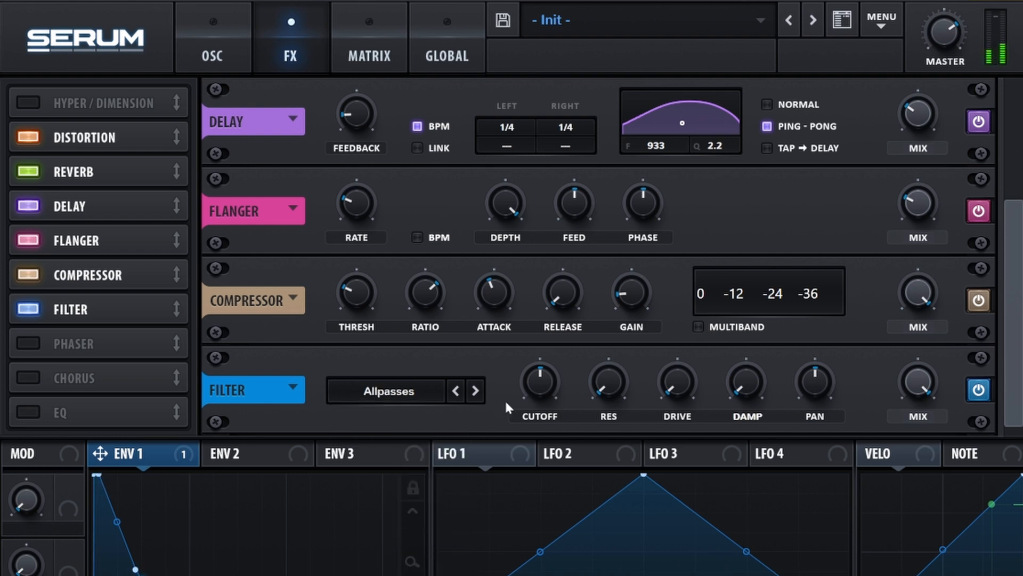
{"action": "left_click_drag", "start_coordinate": [539, 397], "coordinate": [552, 288]}
{"action": "left_click_drag", "start_coordinate": [615, 376], "coordinate": [608, 328]}
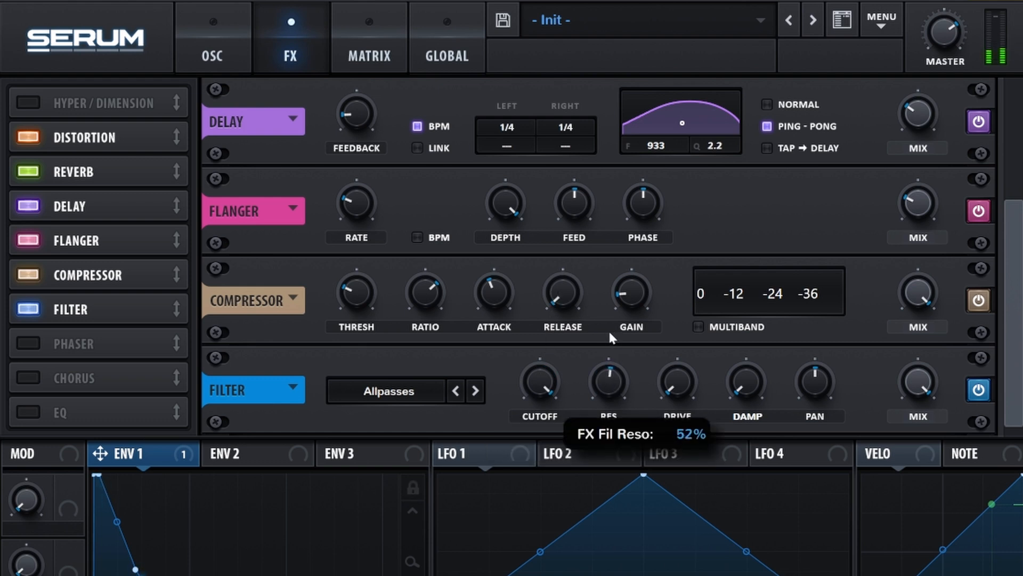
{"action": "left_click_drag", "start_coordinate": [675, 373], "coordinate": [667, 344]}
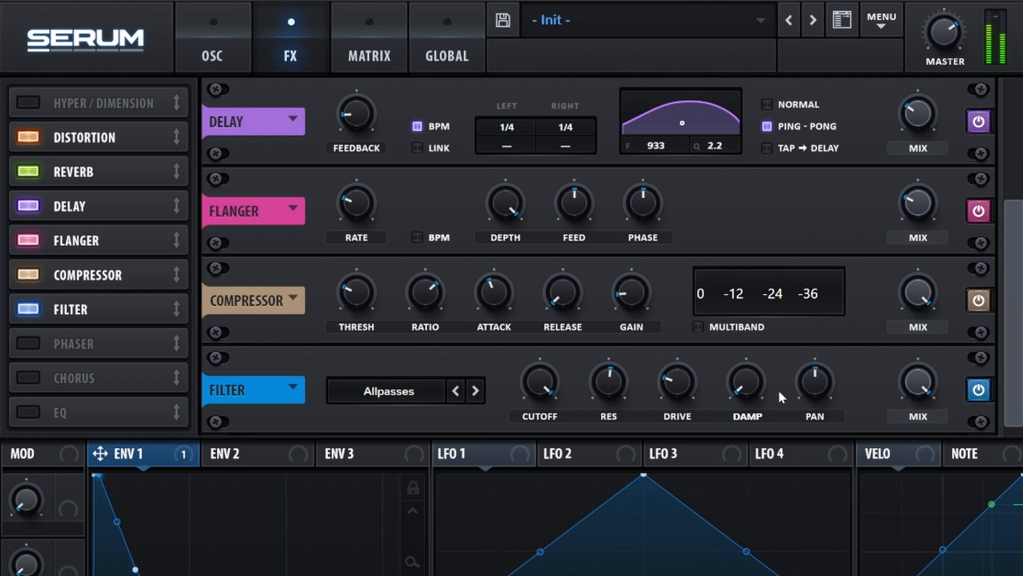
Place an EQ after the filter with a 69 Hz low-cut at 39% Q and a peak band near 806 Hz.
{"action": "left_click", "coordinate": [29, 411]}
{"action": "left_click_drag", "start_coordinate": [105, 415], "coordinate": [104, 338]}
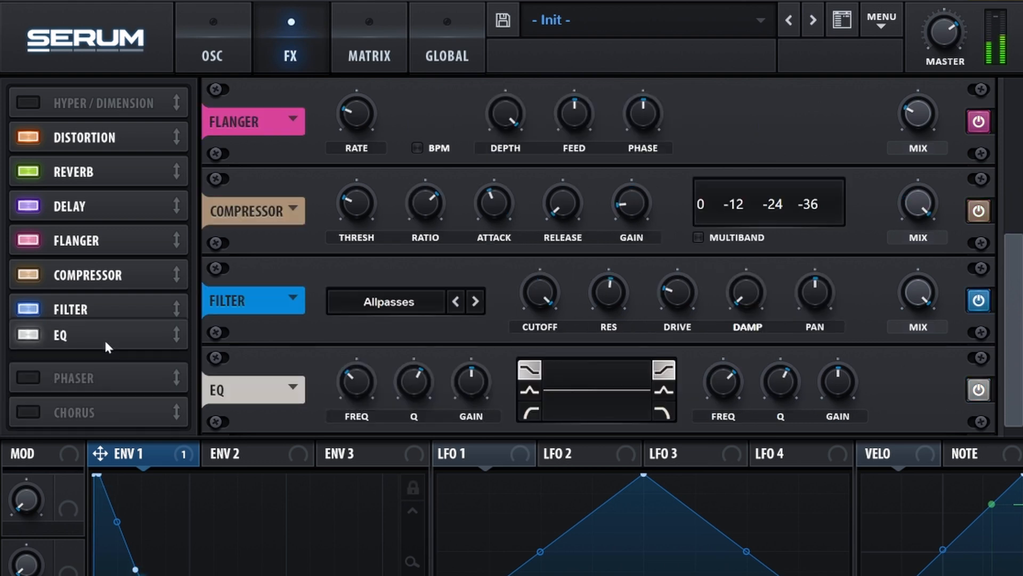
{"action": "left_click", "coordinate": [529, 411]}
{"action": "left_click", "coordinate": [663, 390]}
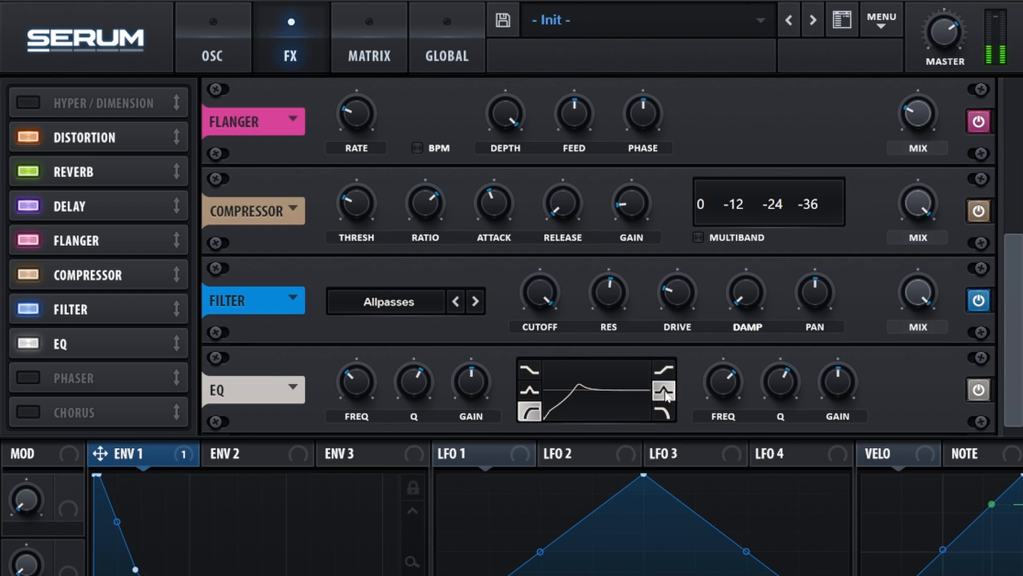
{"action": "mouse_move", "coordinate": [356, 387]}
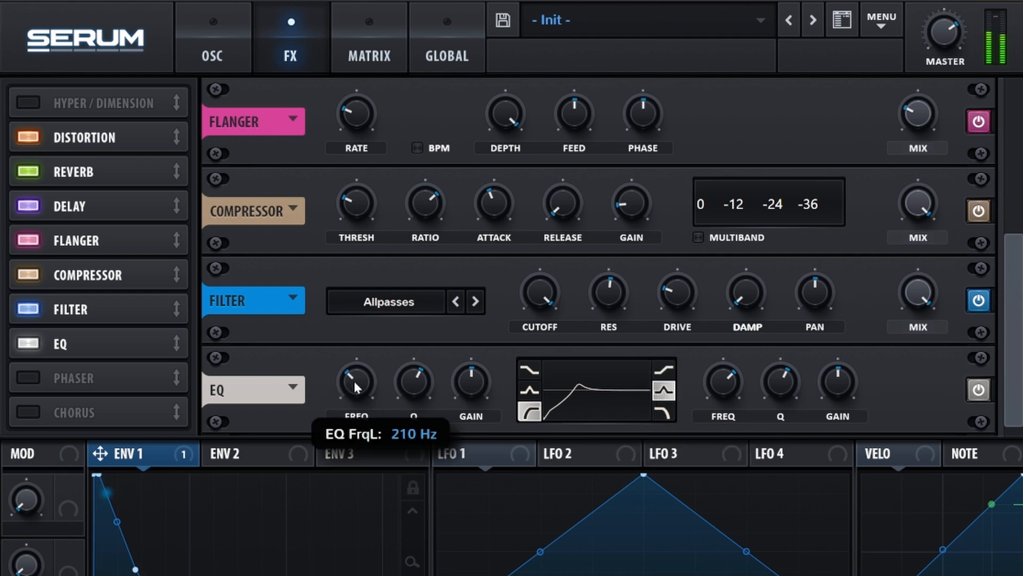
{"action": "left_click_drag", "start_coordinate": [356, 388], "coordinate": [350, 395]}
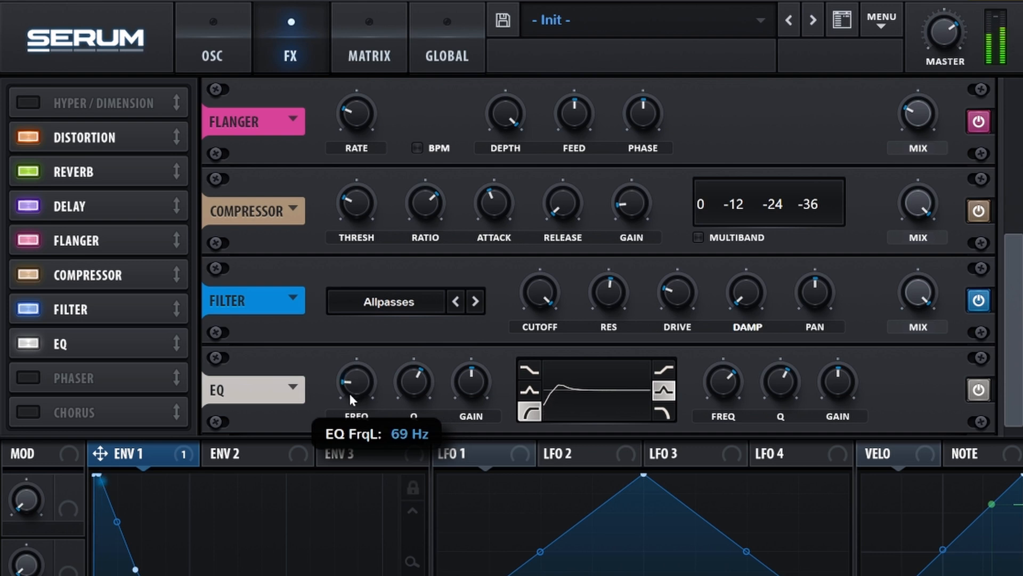
{"action": "left_click_drag", "start_coordinate": [415, 385], "coordinate": [414, 398]}
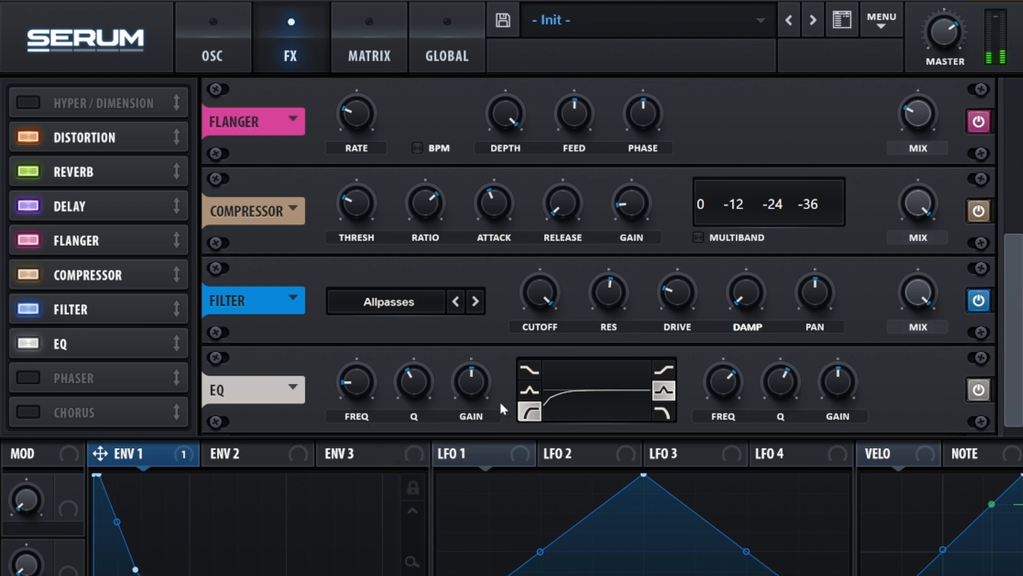
{"action": "left_click_drag", "start_coordinate": [718, 382], "coordinate": [824, 378]}
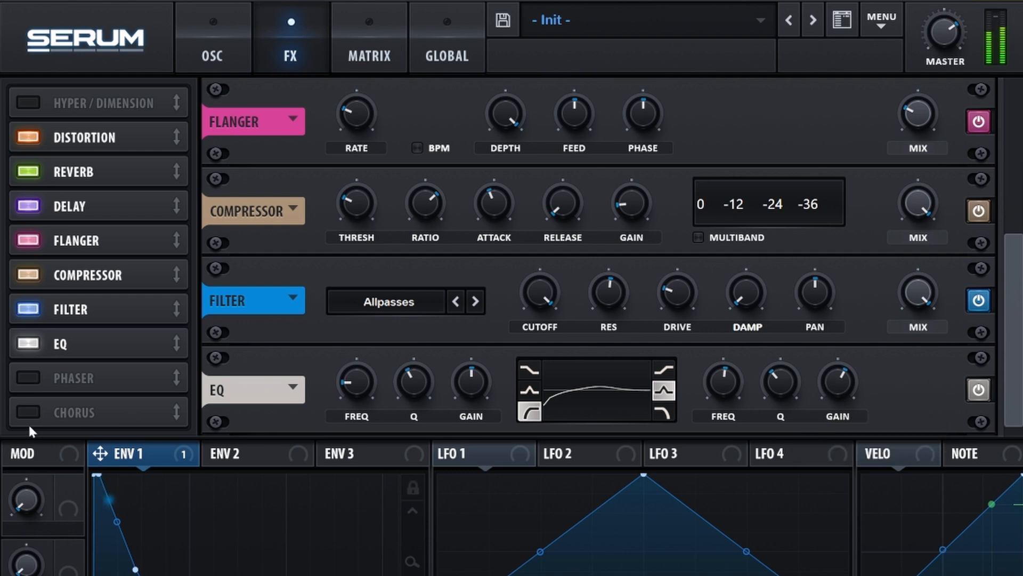
Place Hyper/Dimension after the EQ with 2 unison voices, retrig on and detune about 11%.
{"action": "left_click", "coordinate": [28, 102]}
{"action": "left_click_drag", "start_coordinate": [149, 103], "coordinate": [157, 349]}
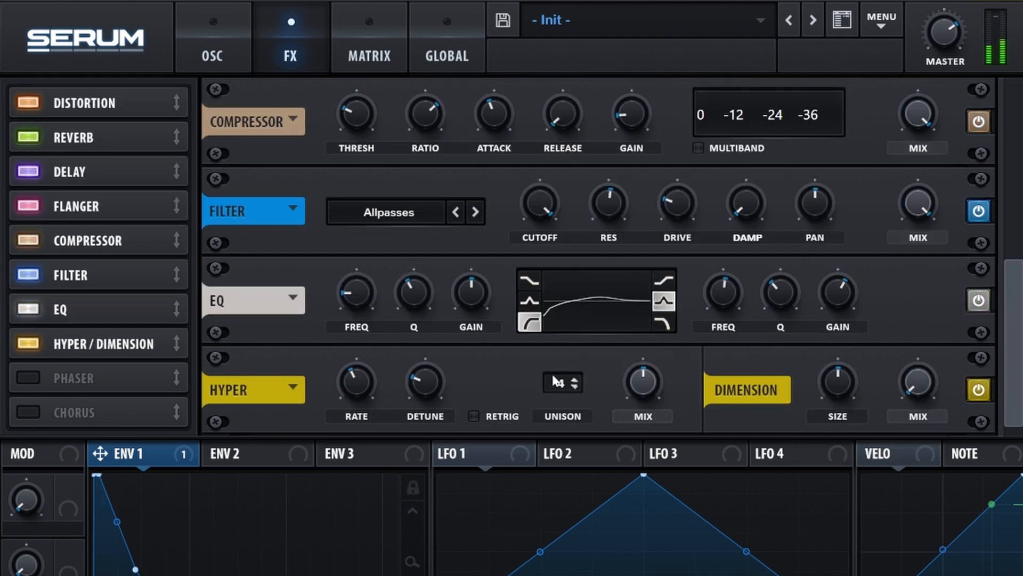
{"action": "left_click_drag", "start_coordinate": [563, 388], "coordinate": [561, 457]}
{"action": "left_click", "coordinate": [473, 416]}
{"action": "mouse_move", "coordinate": [424, 390]}
{"action": "left_click_drag", "start_coordinate": [420, 391], "coordinate": [425, 400]}
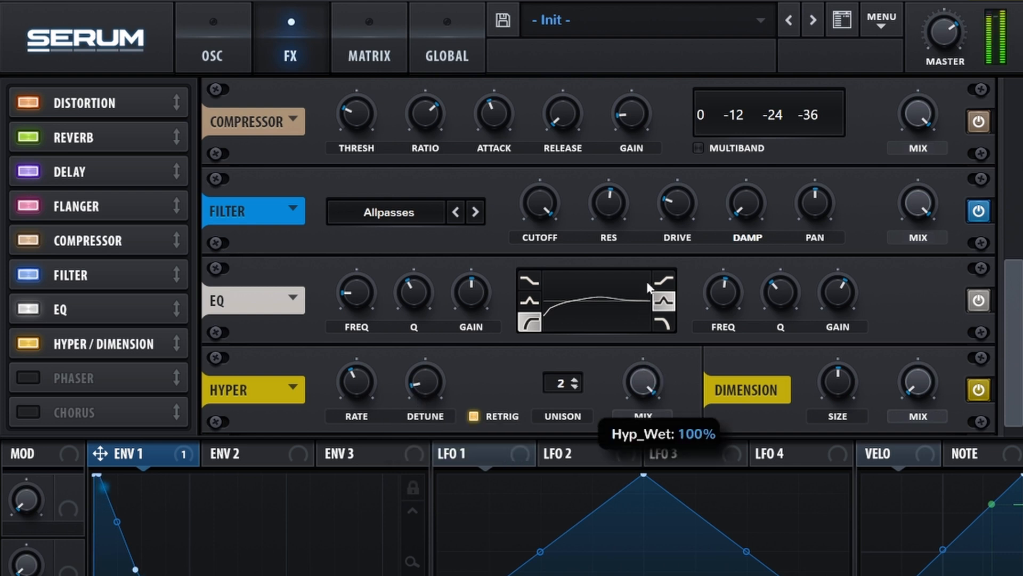